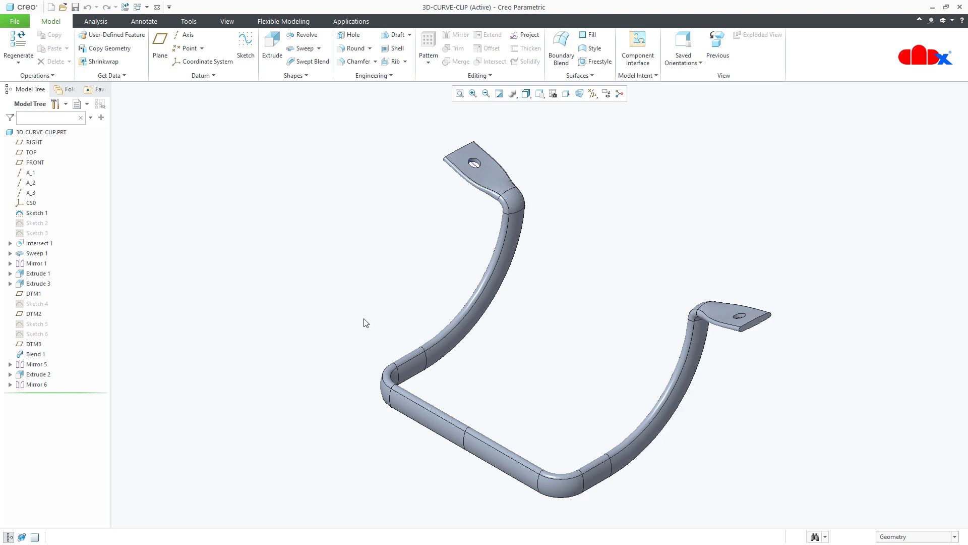
Open Sketch 1 for editing, then quit the sketch without keeping changes
click(40, 216)
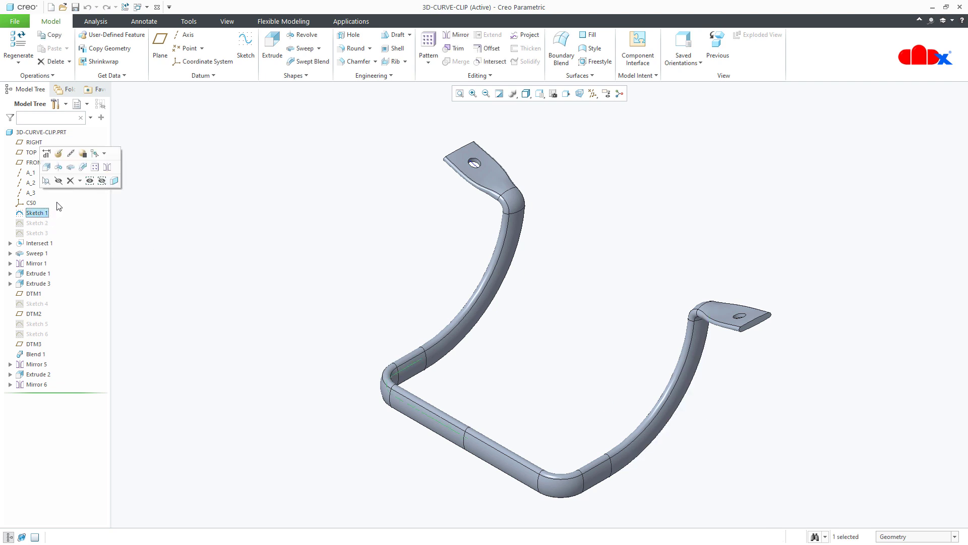
click(58, 153)
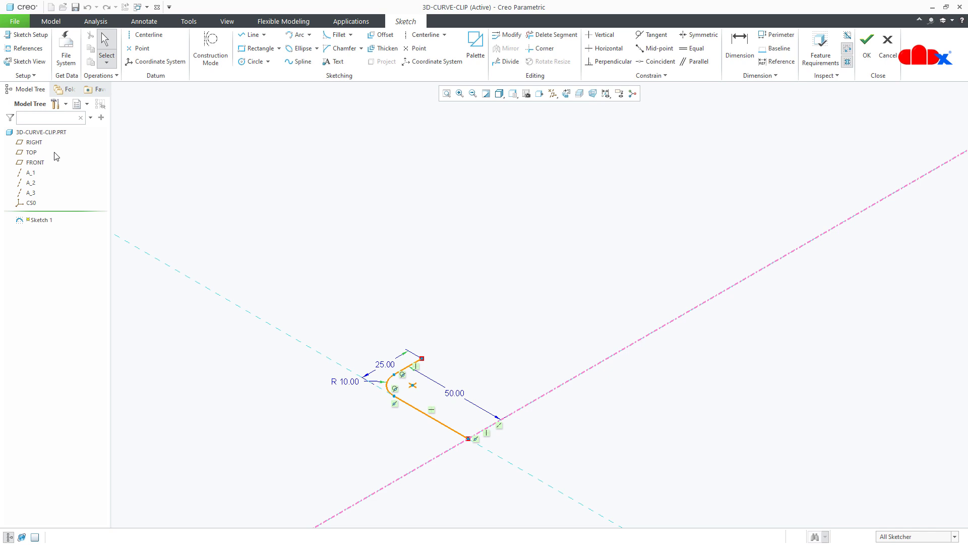
click(887, 56)
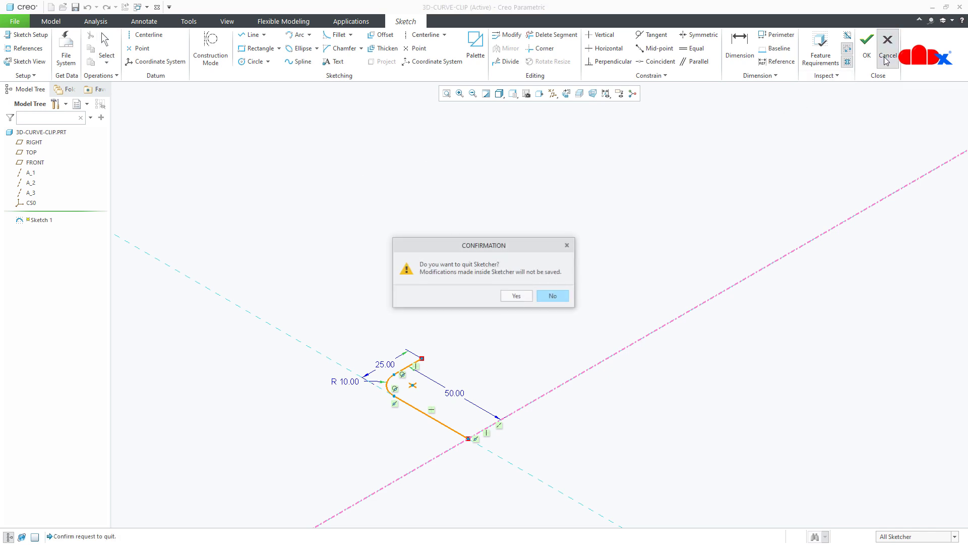
click(517, 296)
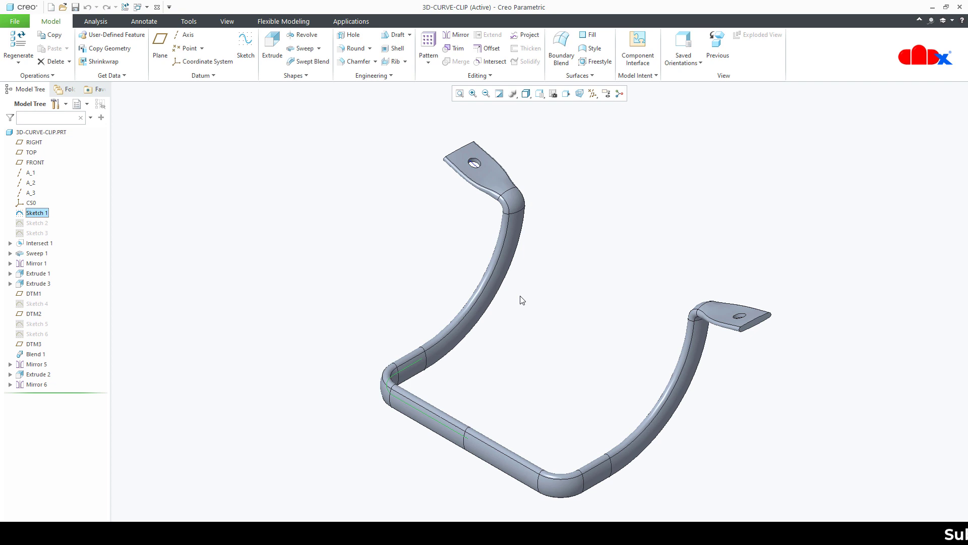
Switch to the 3D-CURVE-CLIP.DRW:1 window and select its 50 dimension
click(148, 8)
click(187, 28)
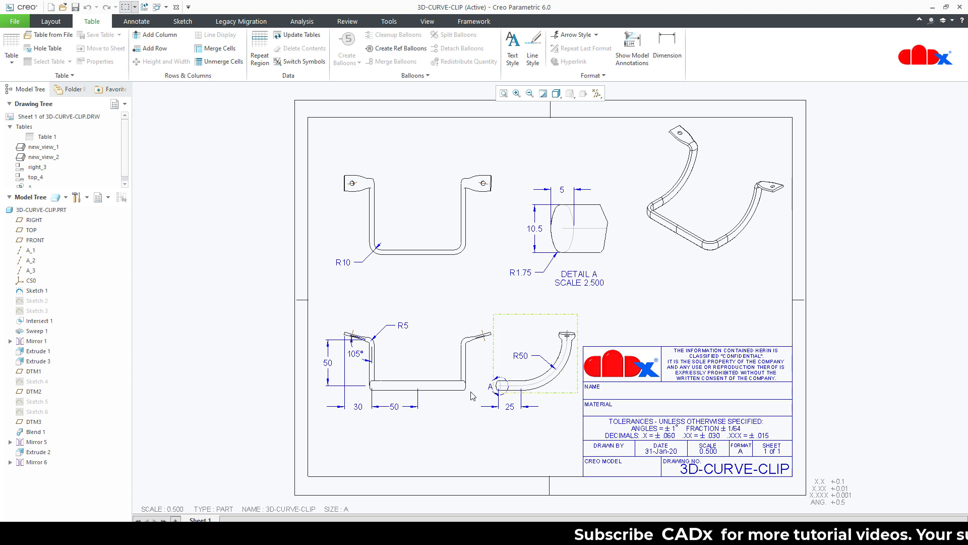
click(395, 408)
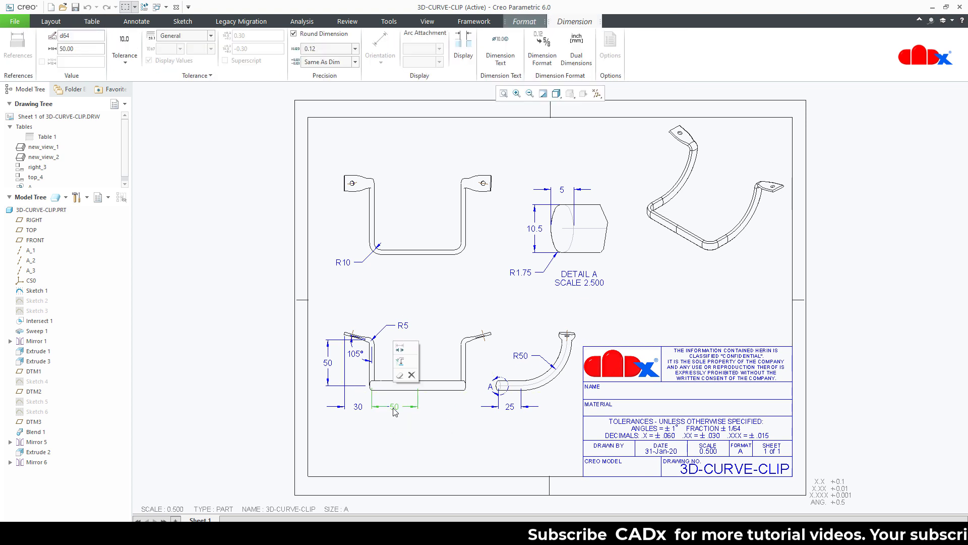
click(396, 433)
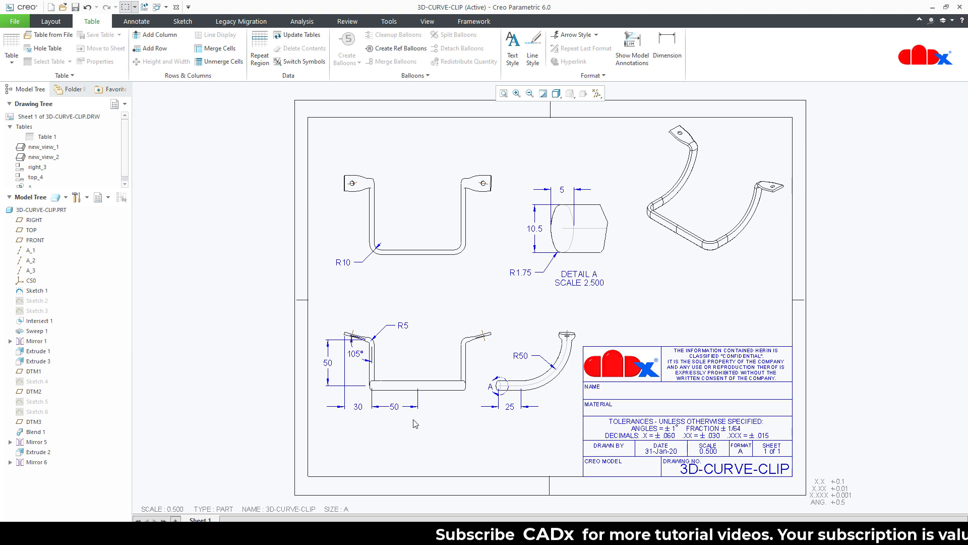
From File > Prepare > Drawing Properties, open the Detail Options and launch Find
click(9, 23)
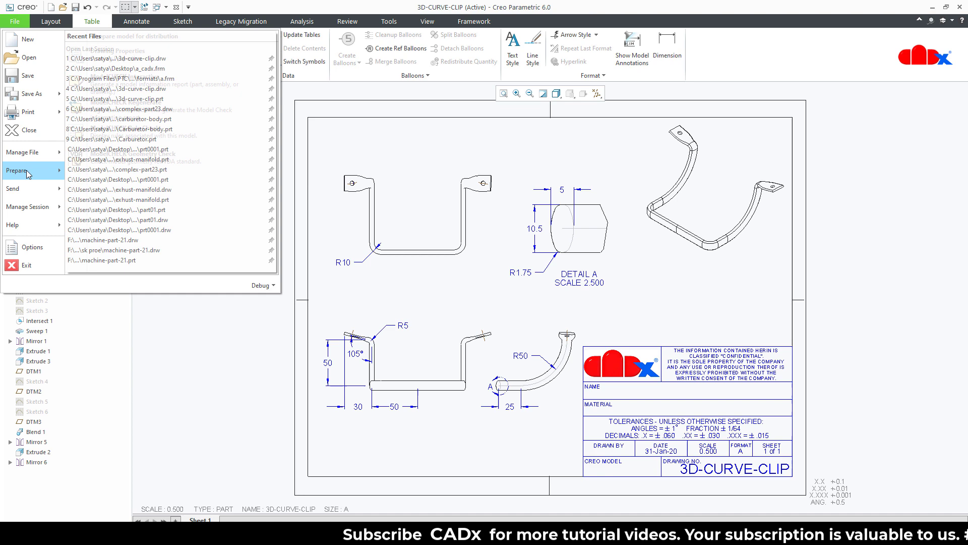
mouse_move(31, 174)
click(150, 55)
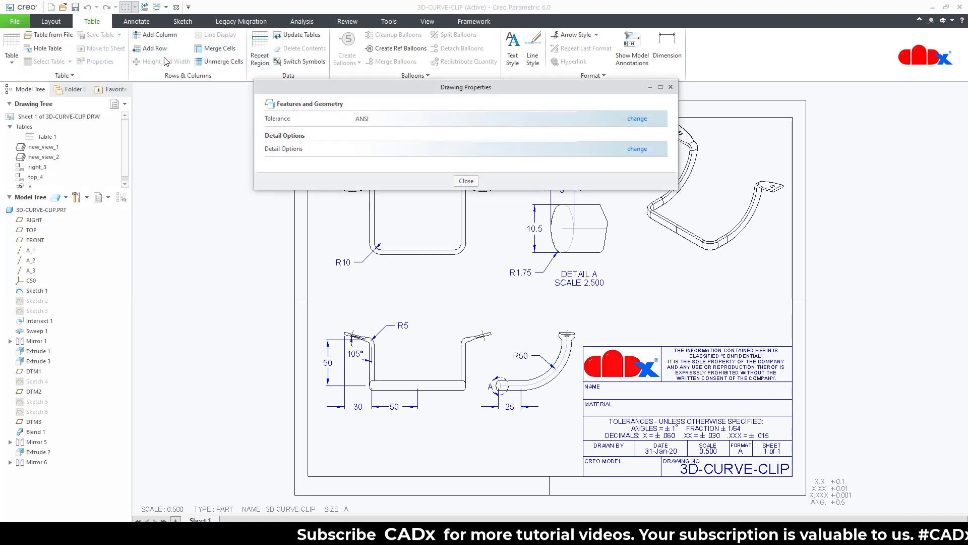
click(637, 149)
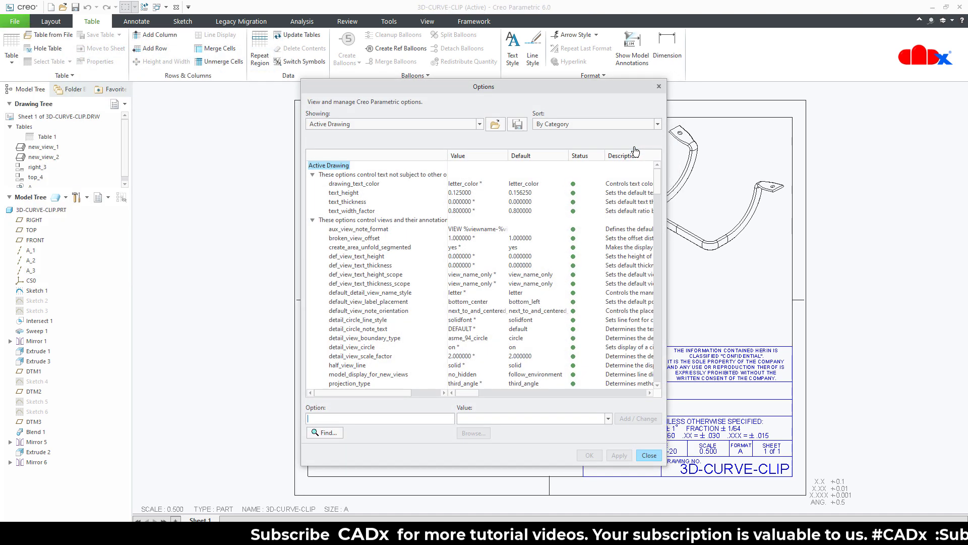
click(327, 433)
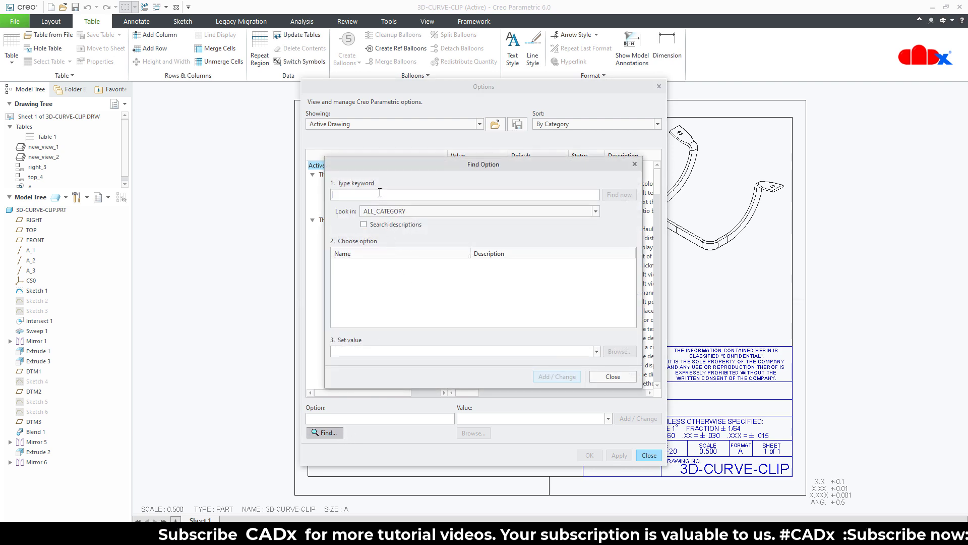
Search options for 'dual' and set dual_dimensioning to primary[secondary]
text(d)
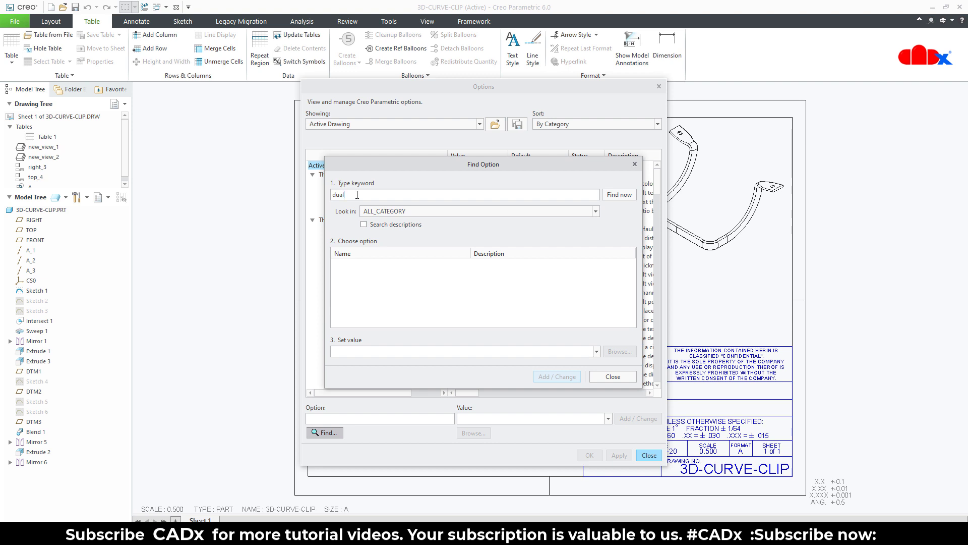
text(ual)
click(624, 194)
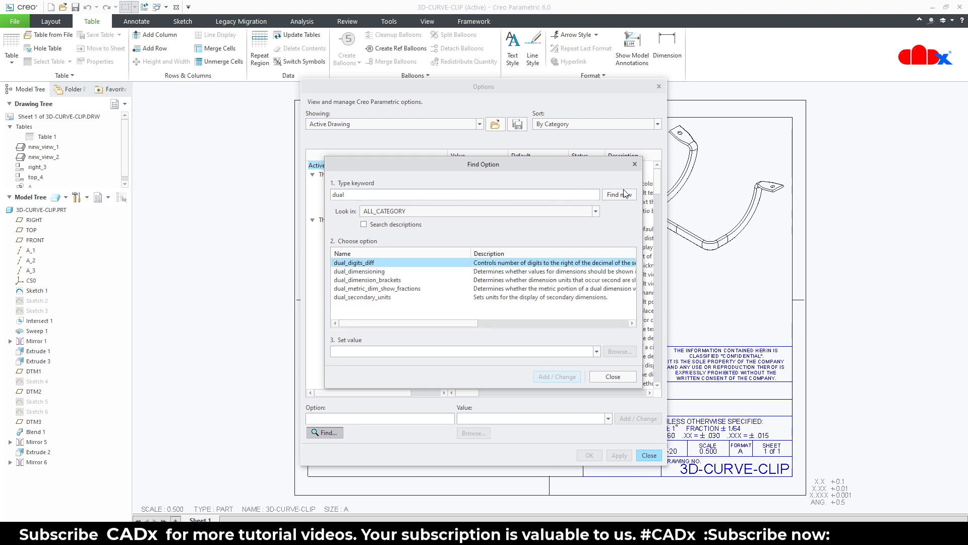
click(359, 271)
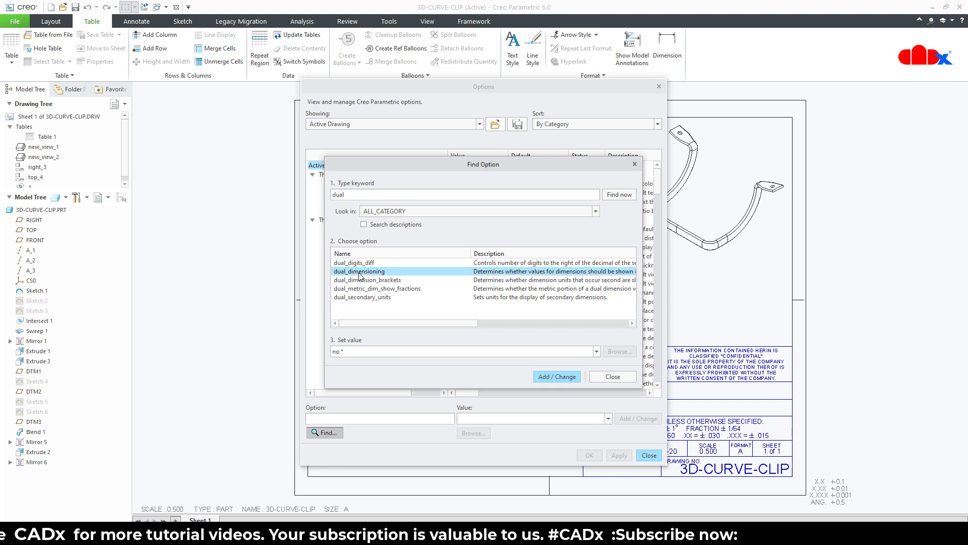
click(598, 355)
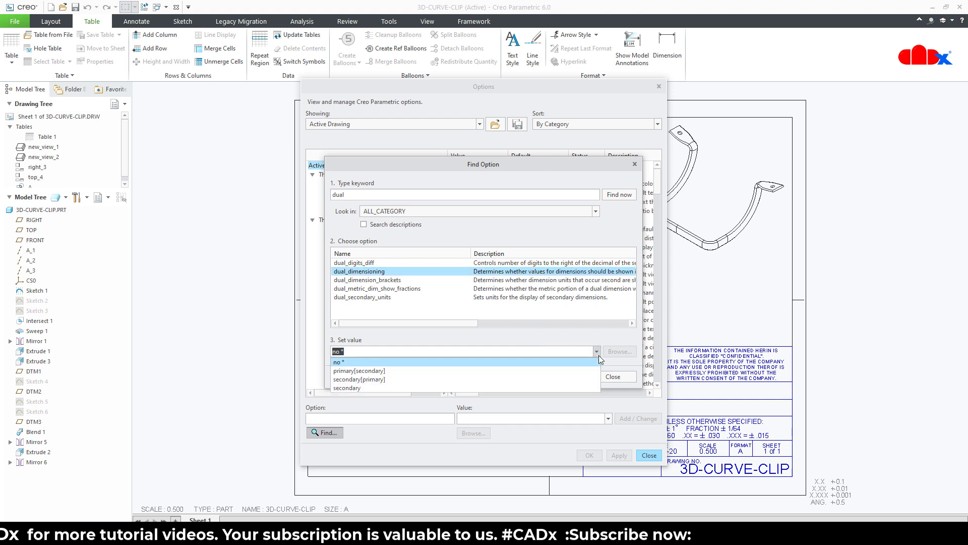
click(507, 372)
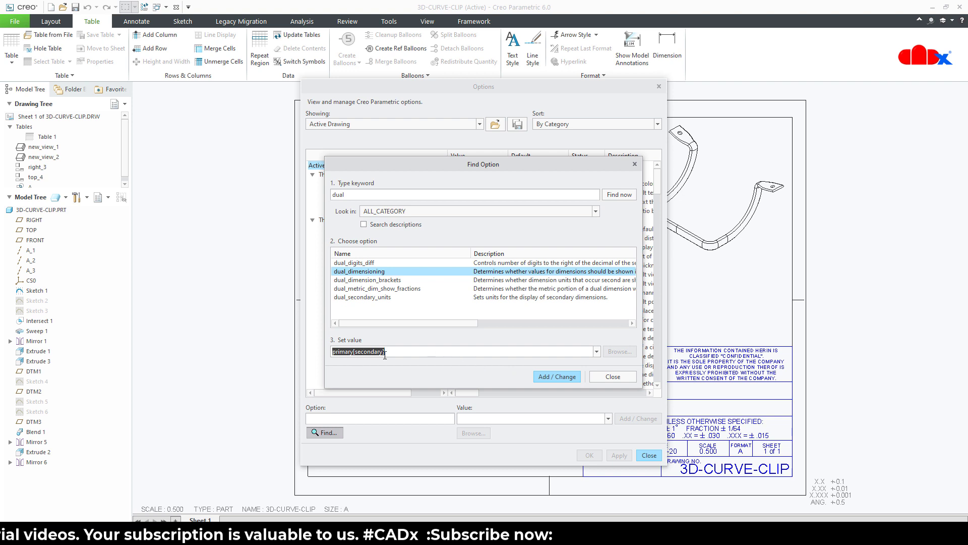
click(597, 352)
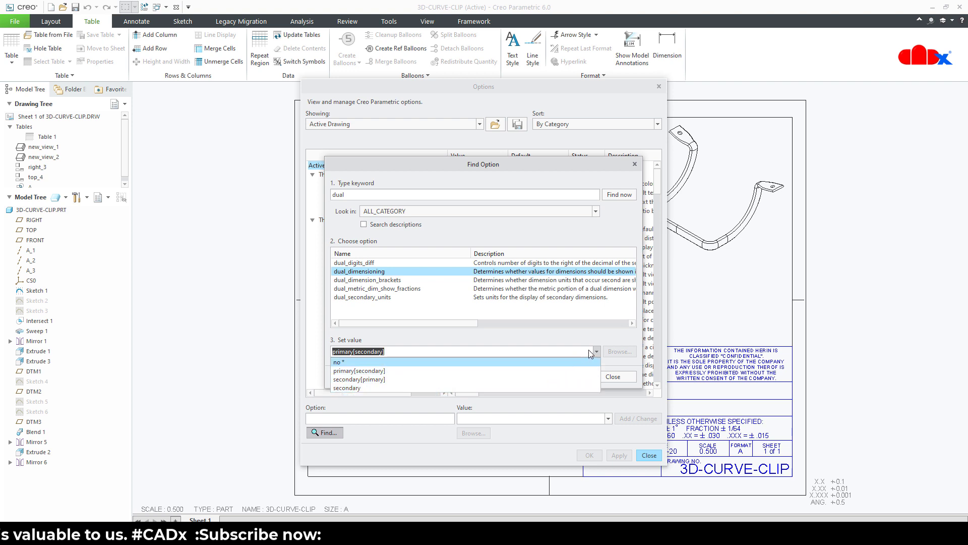
click(373, 371)
click(572, 379)
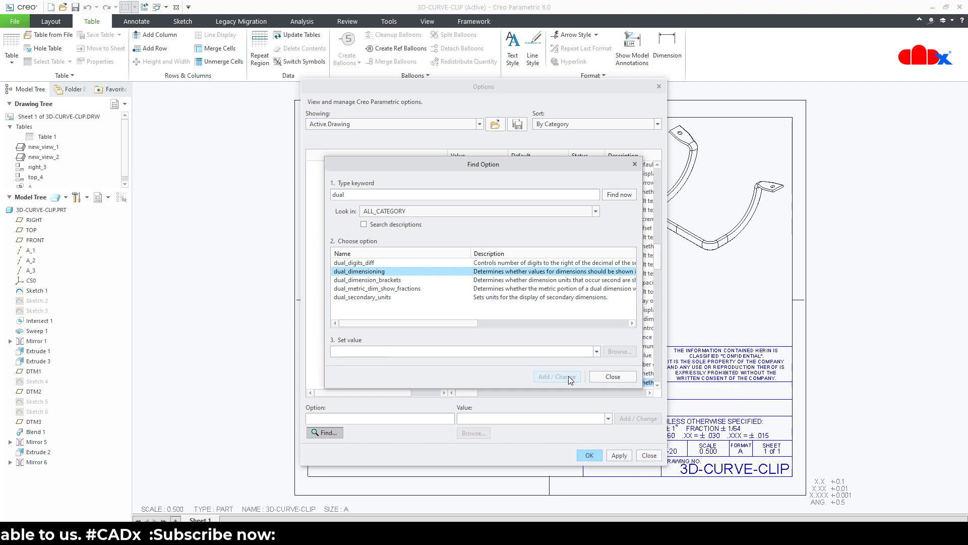
Set dual_dimension_brackets to yes and dual_secondary_units to inch
click(358, 280)
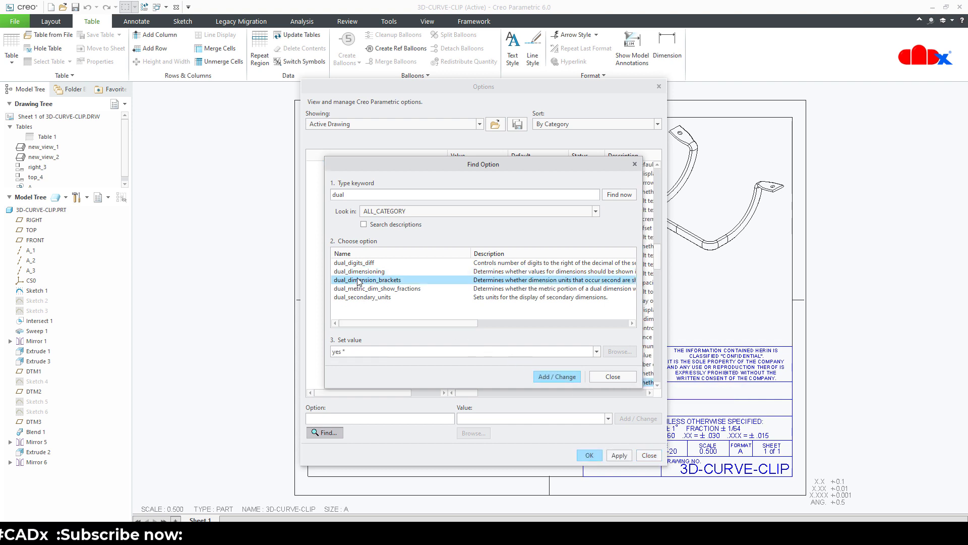
click(547, 377)
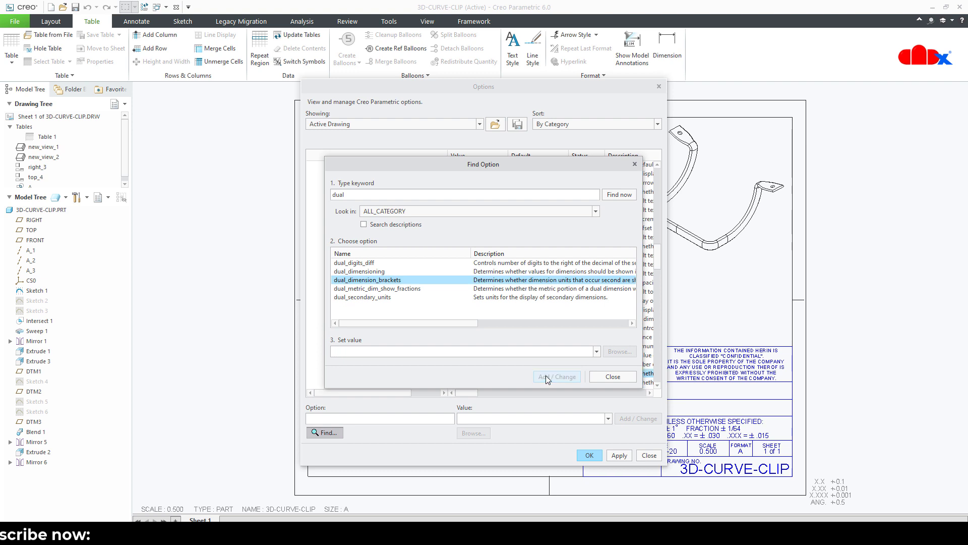
click(385, 298)
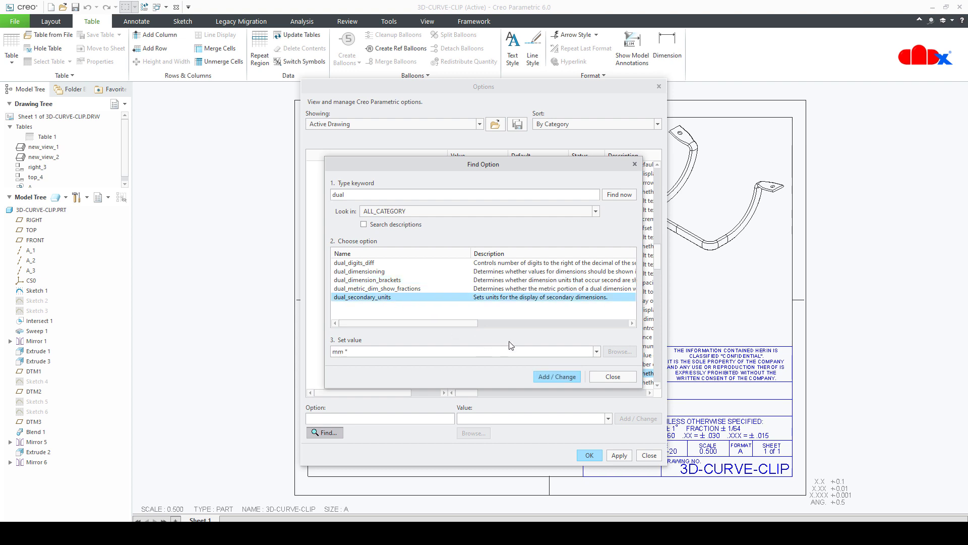
click(597, 352)
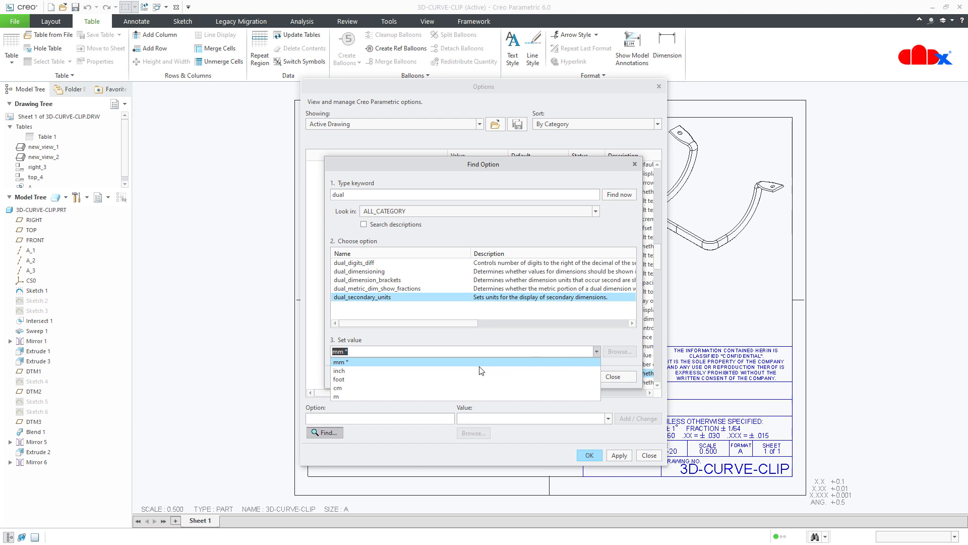
click(407, 371)
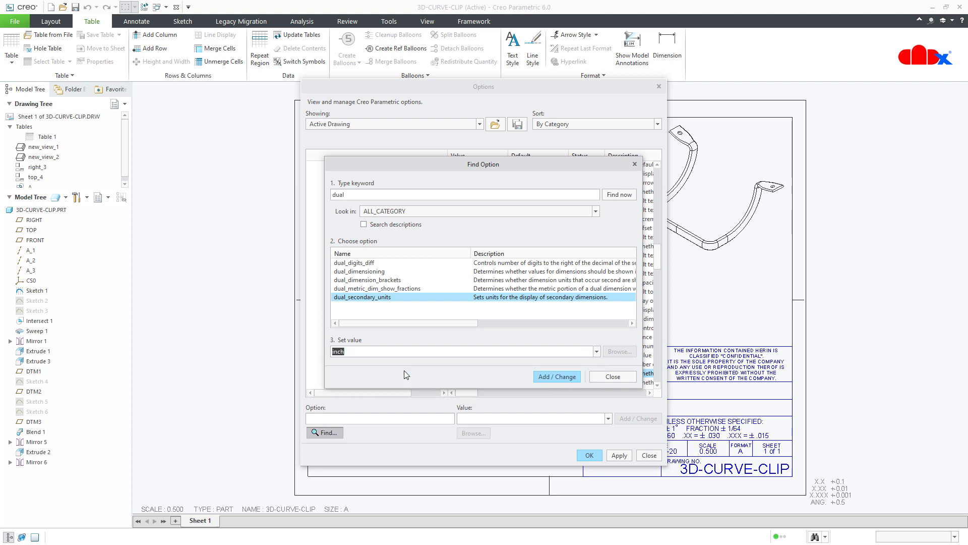
click(565, 379)
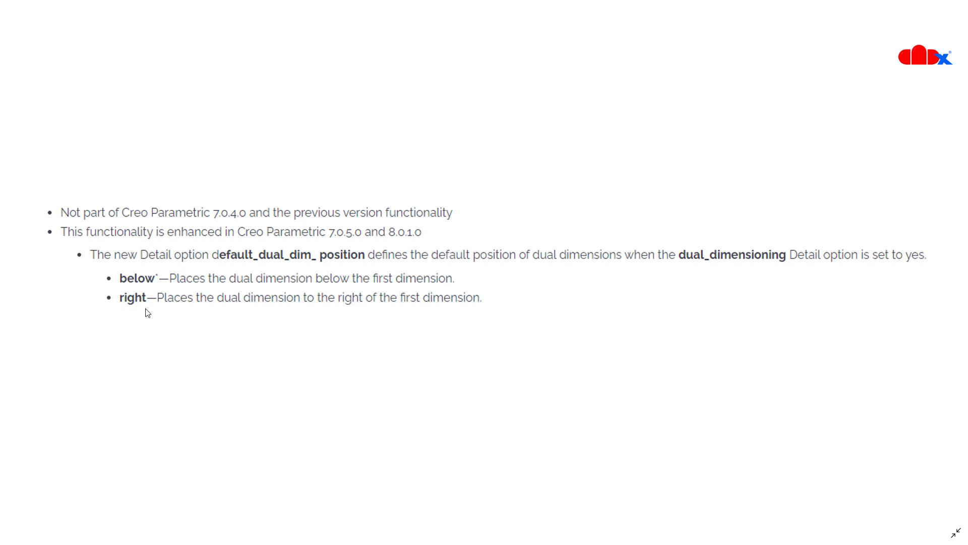
key(alt+Tab)
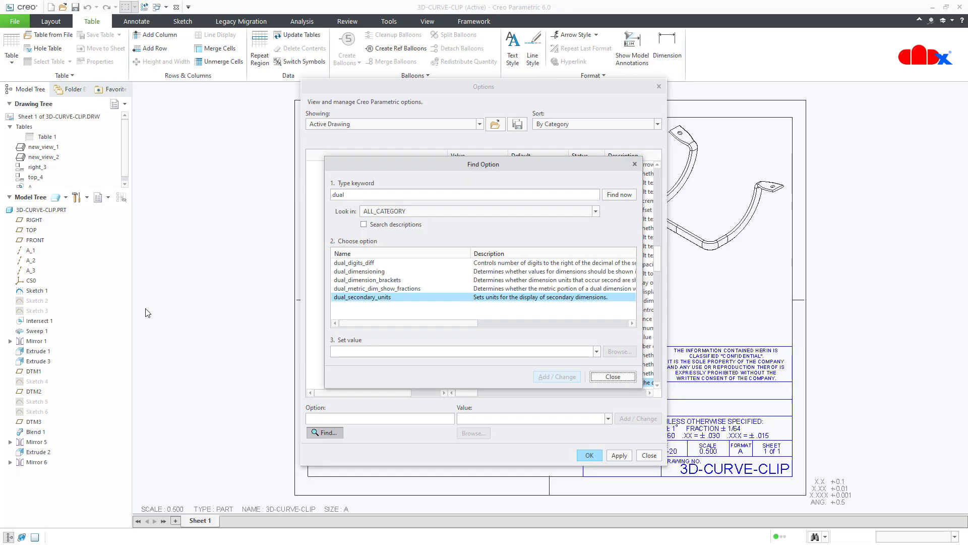
Apply the detail options, close the Options and Drawing Properties dialogs, and zoom into the lower views
click(607, 378)
click(621, 455)
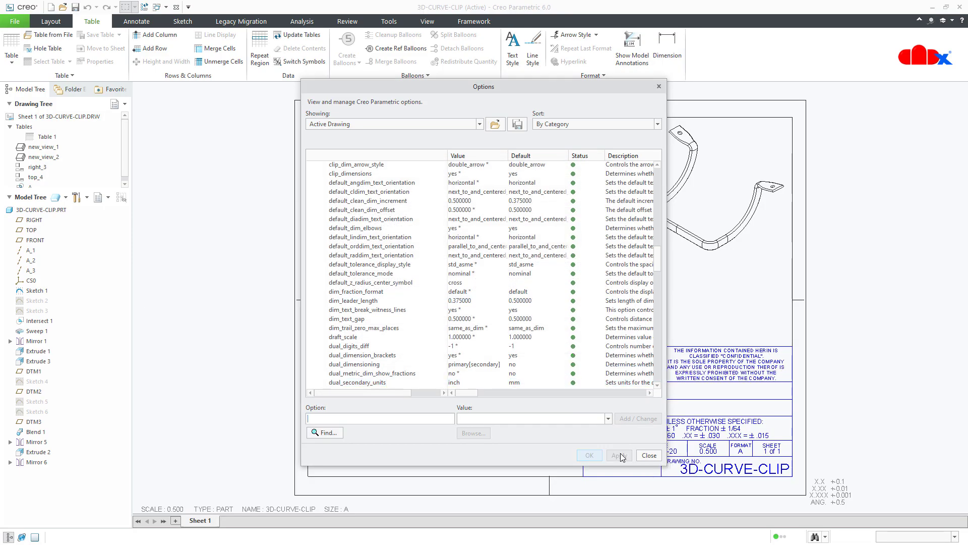
click(648, 456)
click(466, 180)
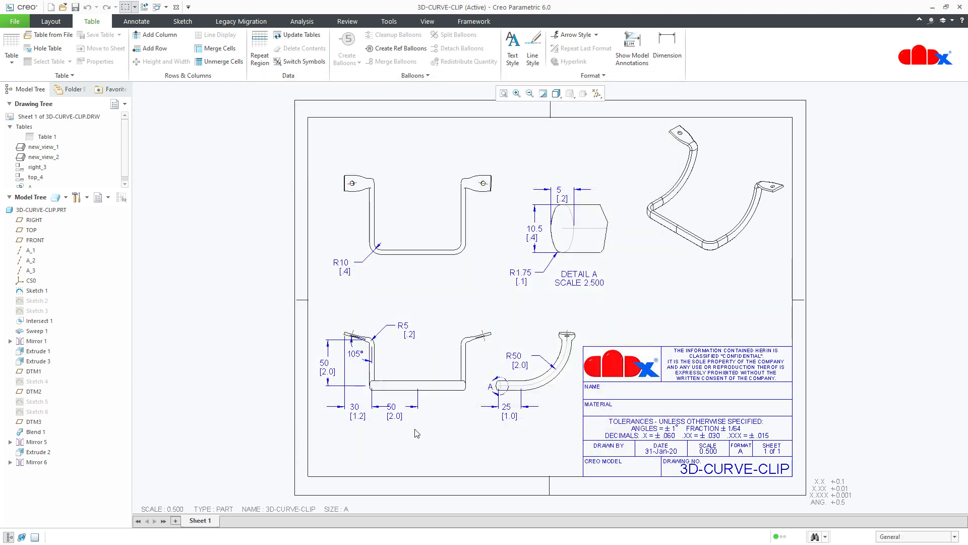
ctrl+middle_drag(445, 444, 442, 482)
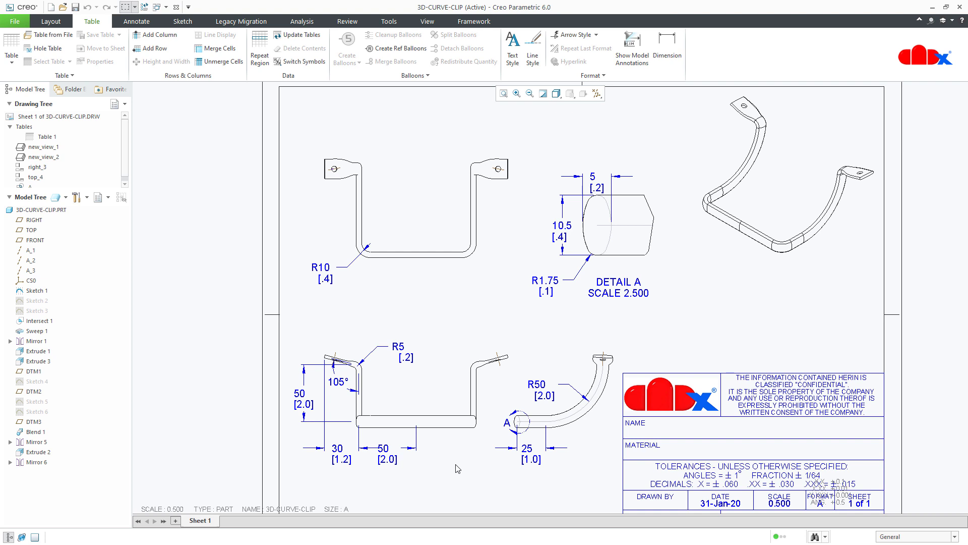
Set the 50 dimension's dual value To Right and drag its text further right
click(390, 459)
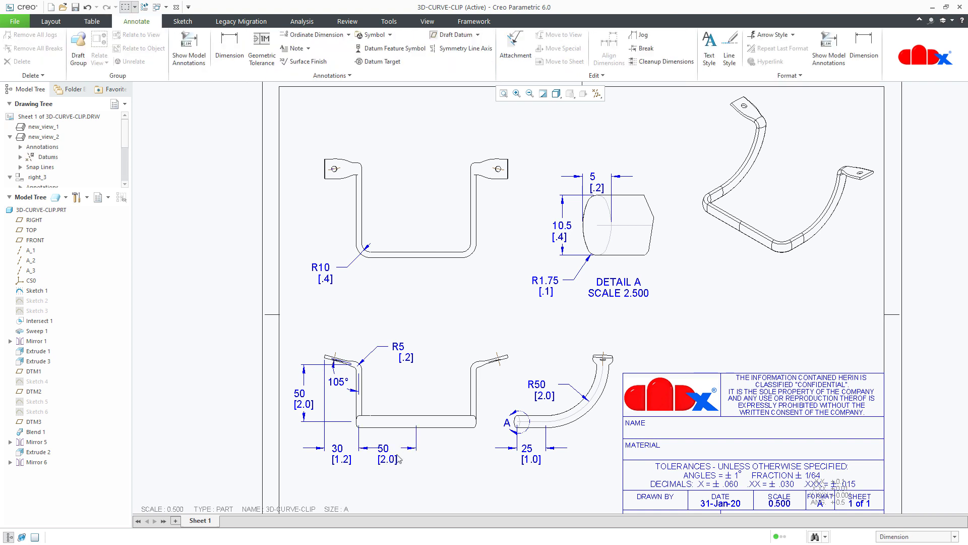
click(390, 463)
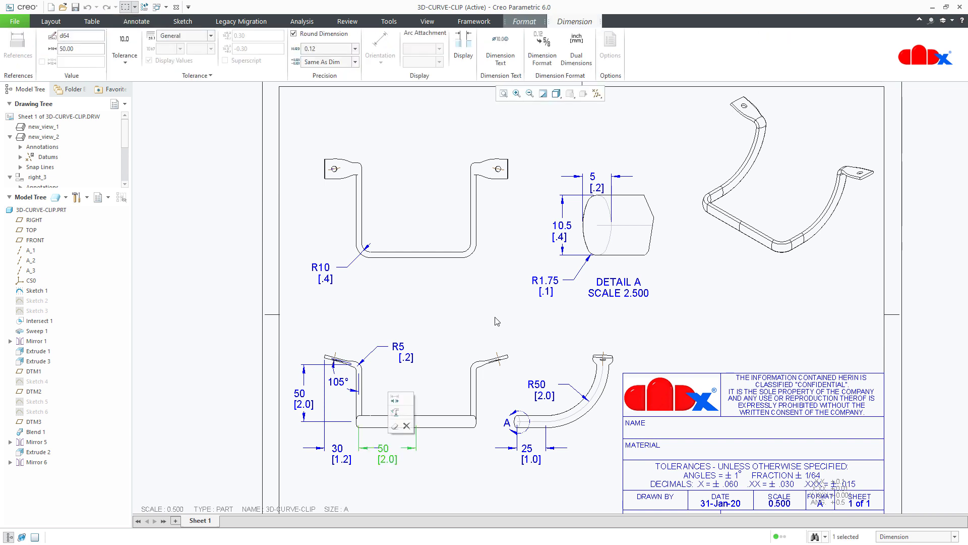
click(583, 68)
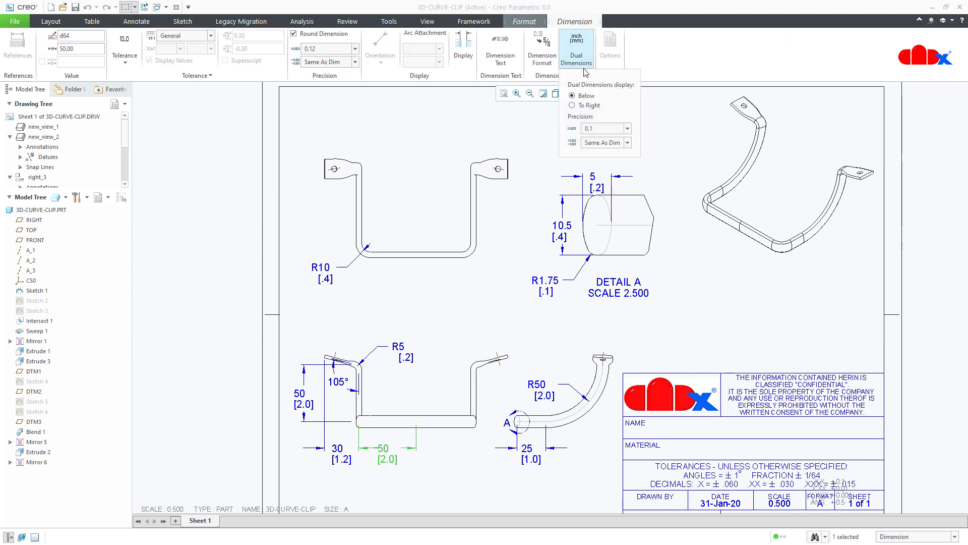
click(586, 107)
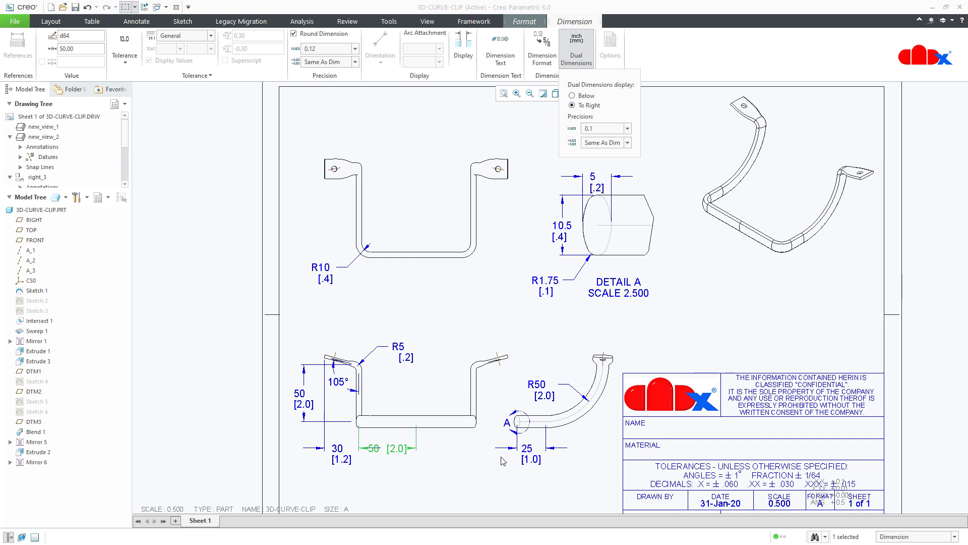
click(490, 466)
click(407, 454)
drag(407, 454, 444, 454)
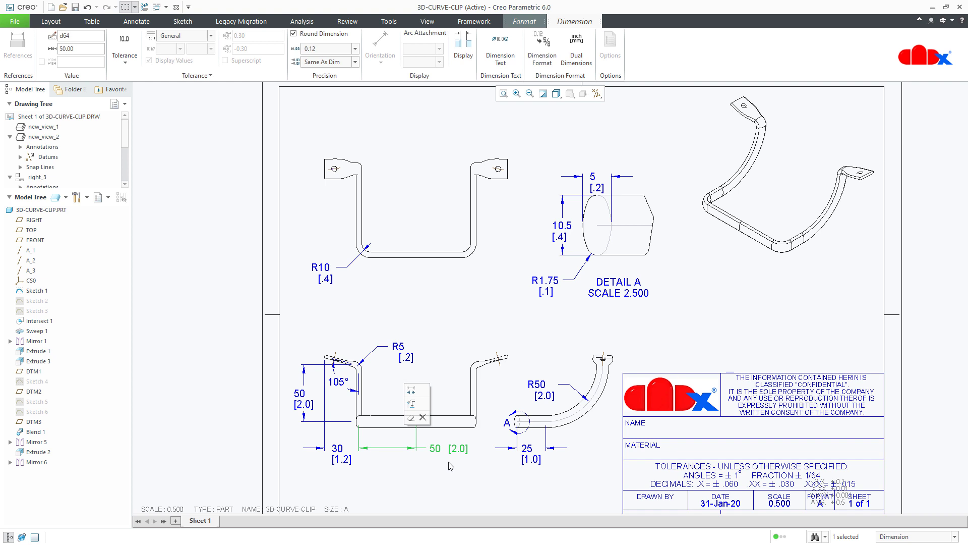
click(450, 463)
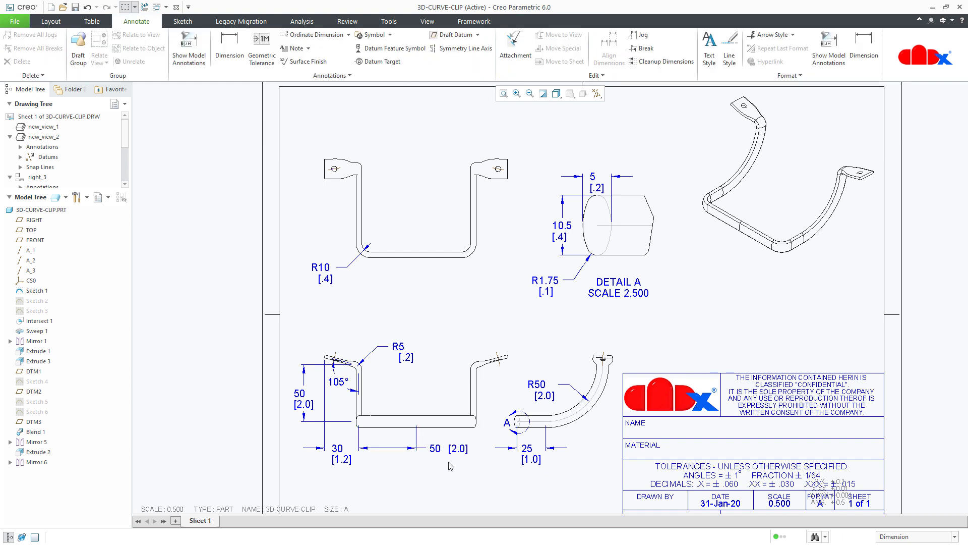
Set the R5 dimension's dual value To Right, then fit the whole sheet in view
click(407, 358)
click(577, 50)
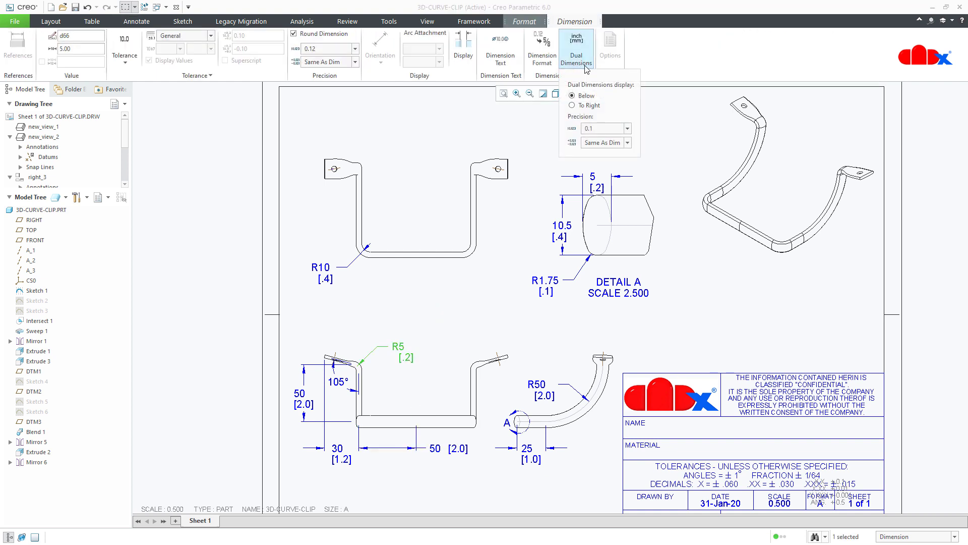
click(592, 106)
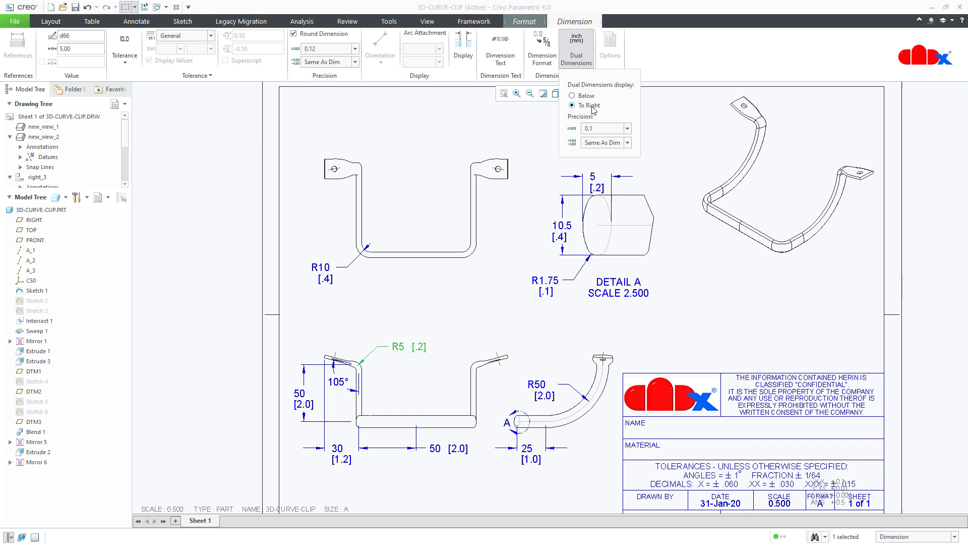
click(493, 327)
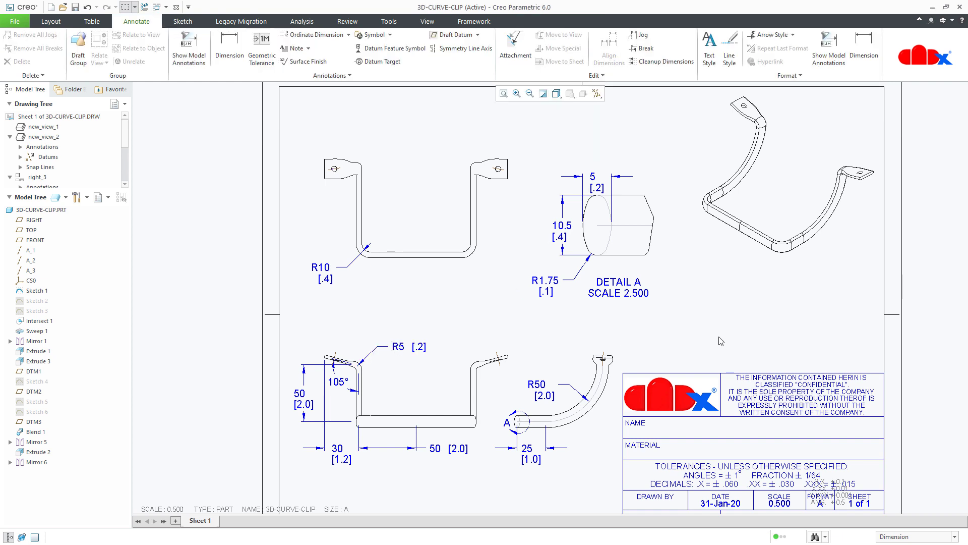
key(ctrl+d)
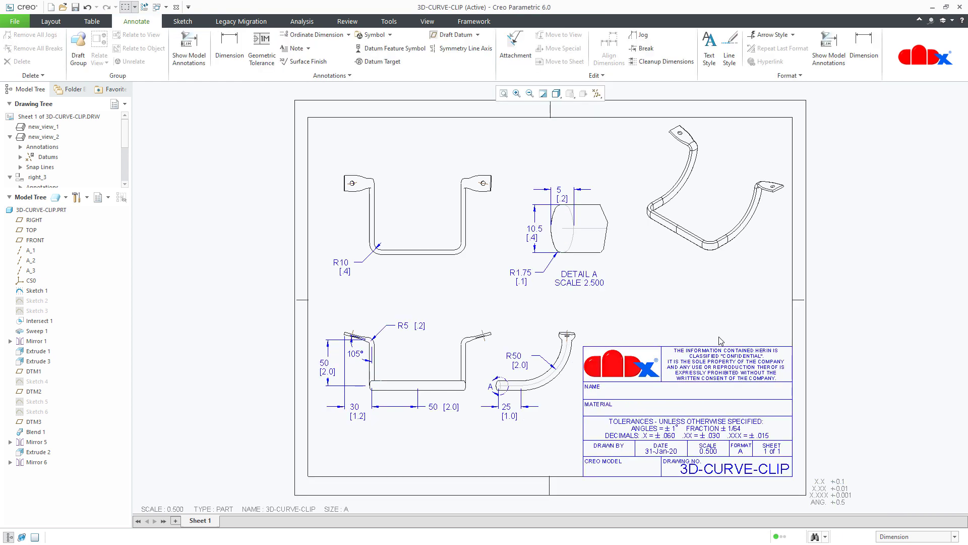